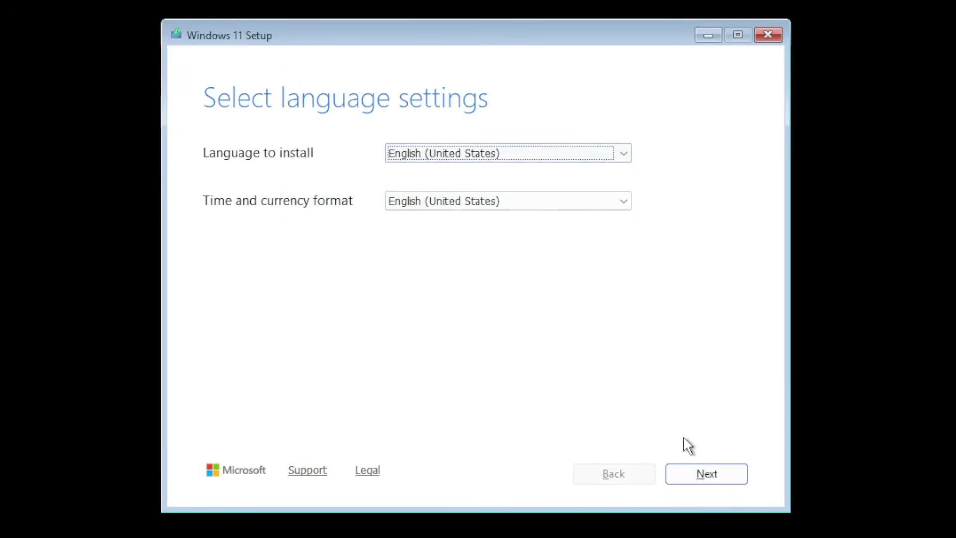
- Keep English (United States) and the US keyboard, choose the erase-everything clean install, and skip the product key
click(725, 480)
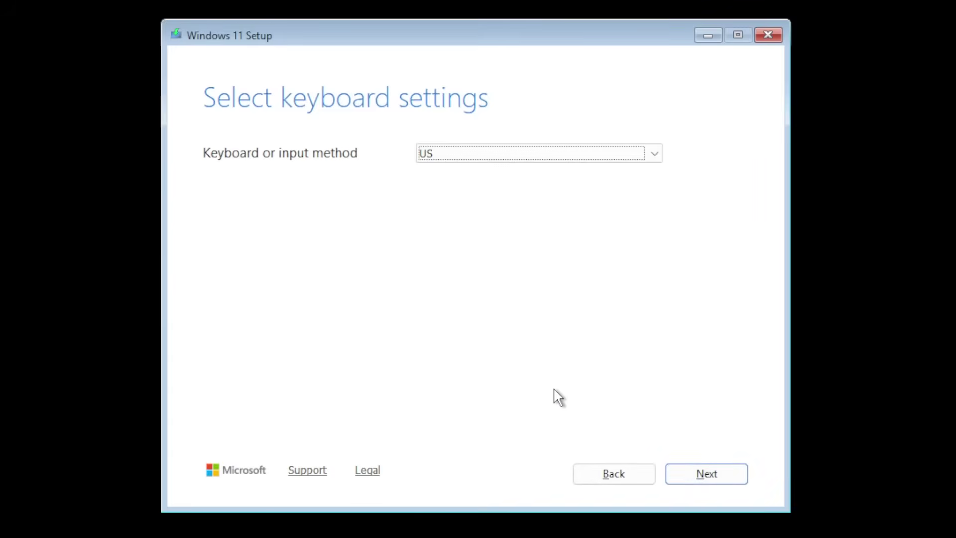
click(704, 479)
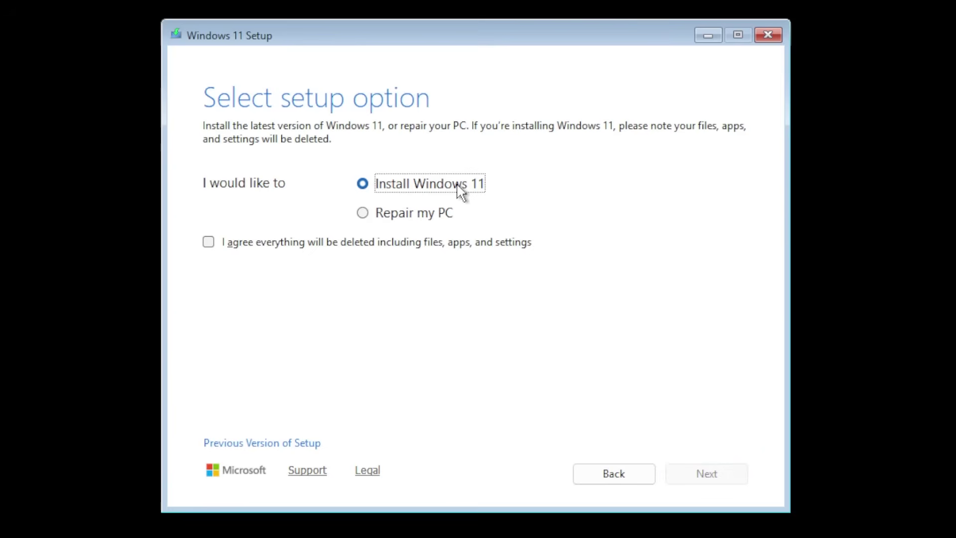
click(208, 243)
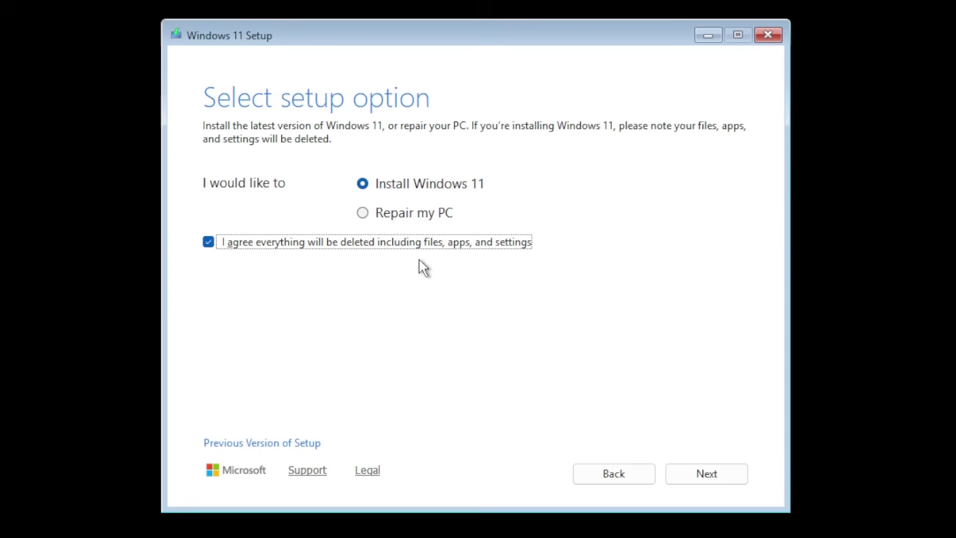
click(712, 474)
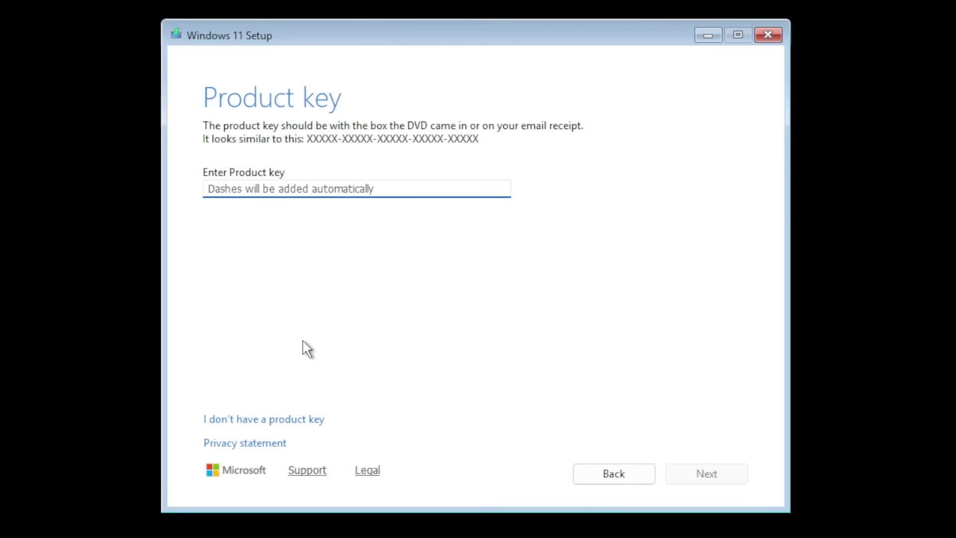
click(264, 421)
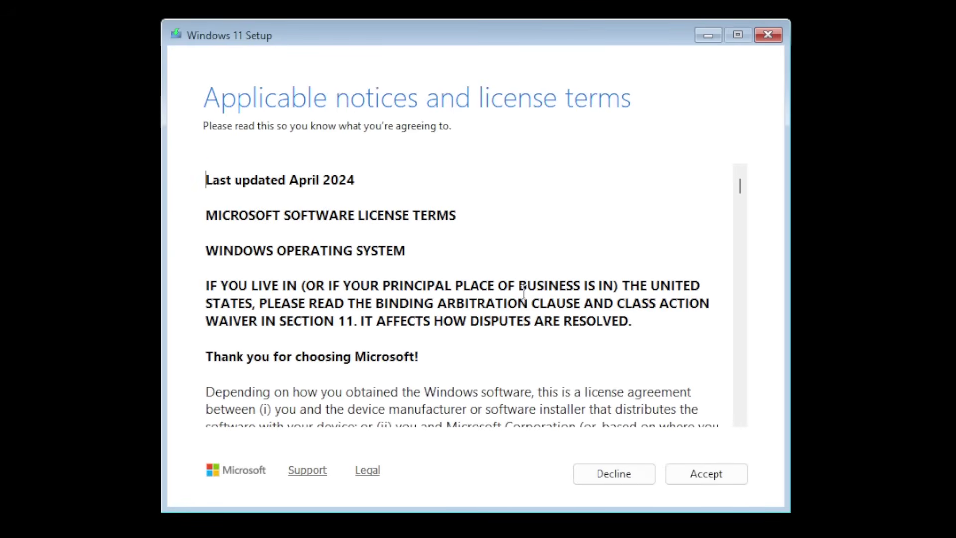
- Accept the license terms and create a partition at the full 81918 MB on Disk 0
click(706, 475)
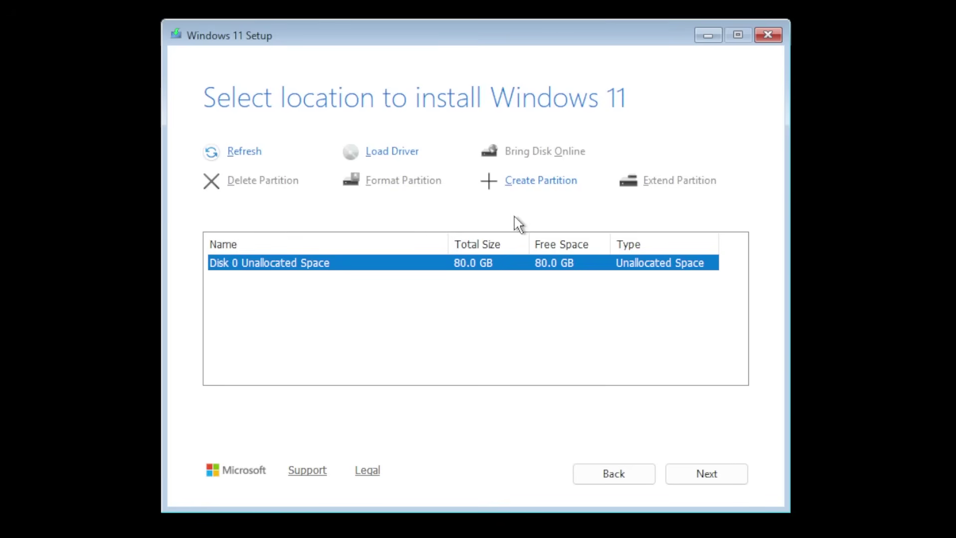
click(537, 181)
drag(316, 209, 293, 219)
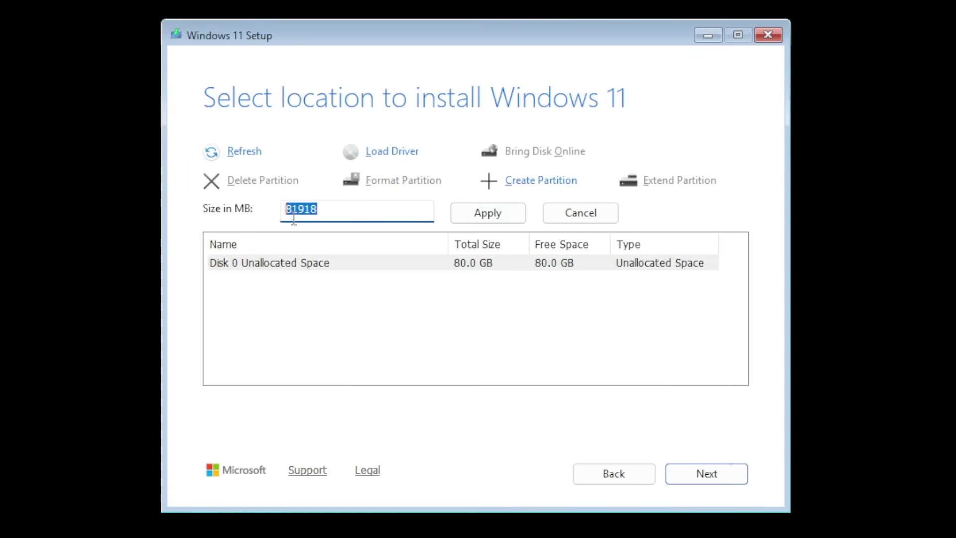
click(376, 211)
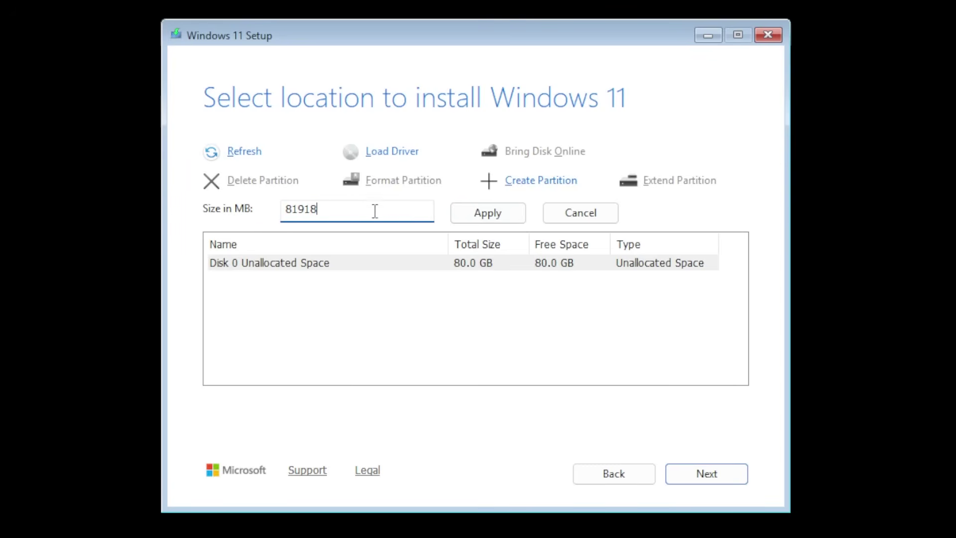
click(488, 213)
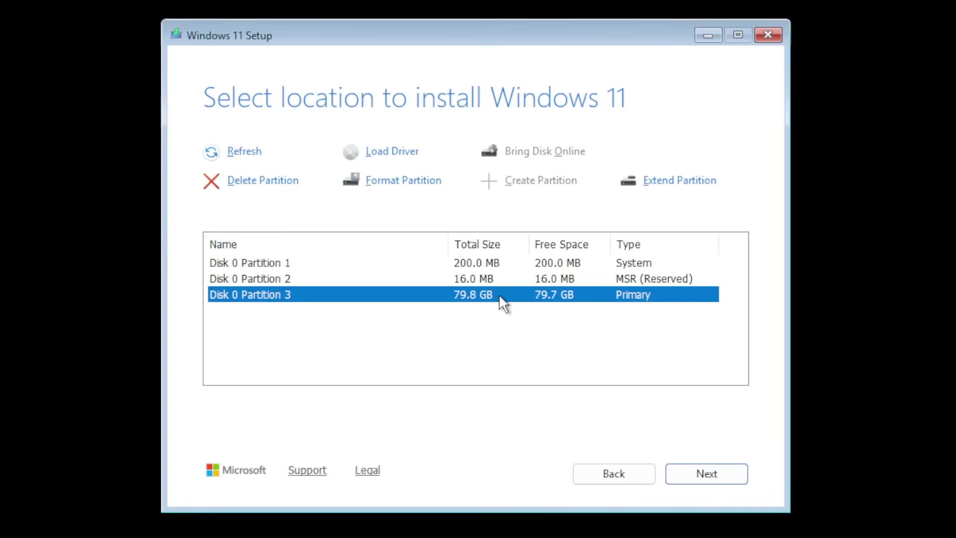
- Install Windows 11 onto Partition 3 and wait through the file copying and restarts
click(693, 480)
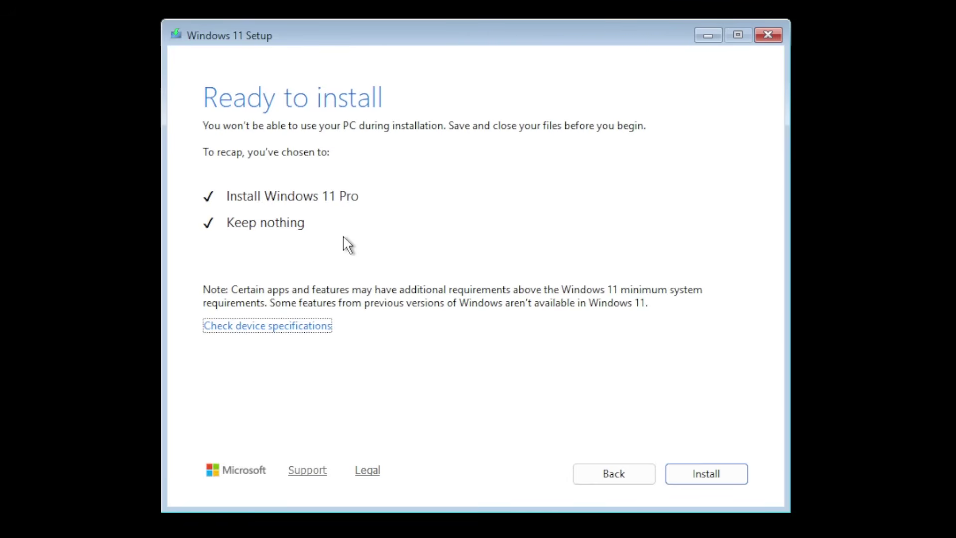
click(700, 478)
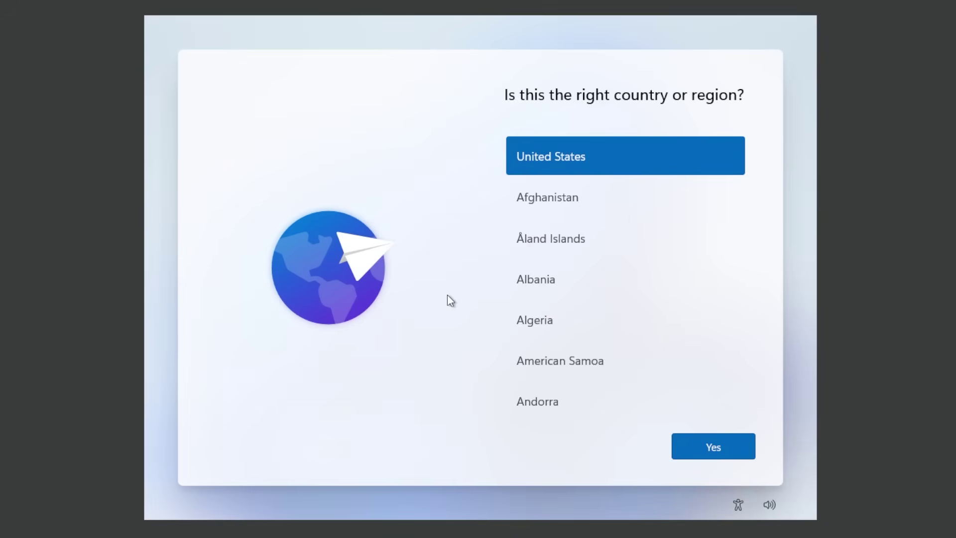
- Confirm United States and the US keyboard layout, then name the device and restart
click(733, 446)
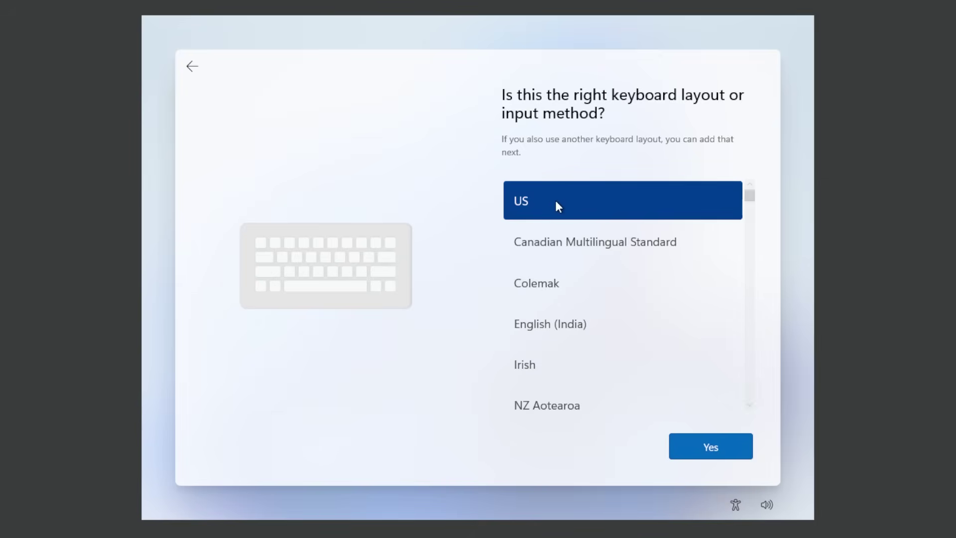
click(711, 447)
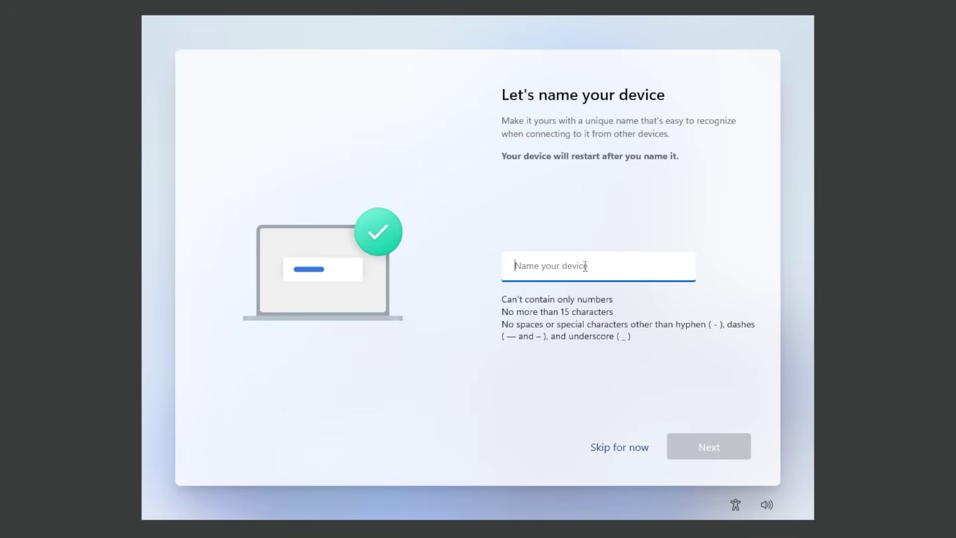
text(Emi)
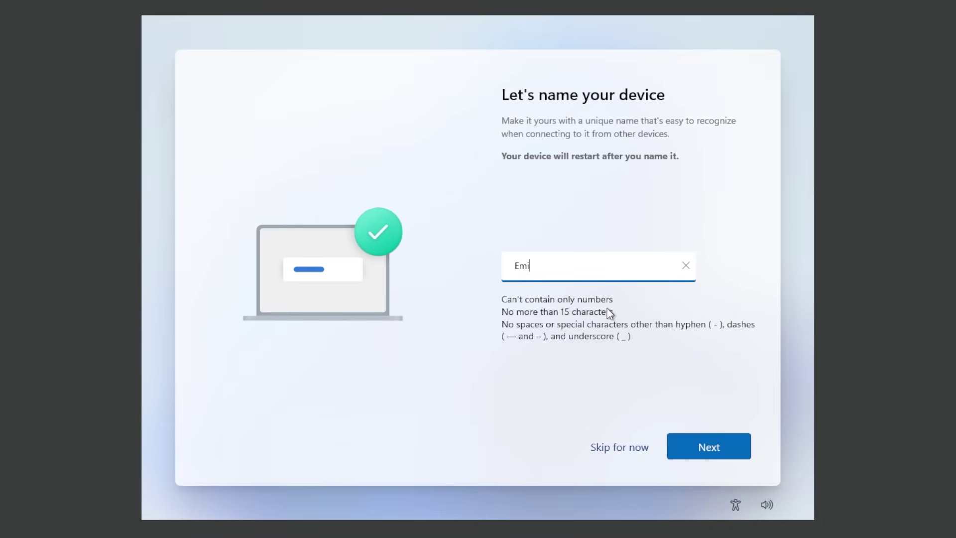
click(698, 443)
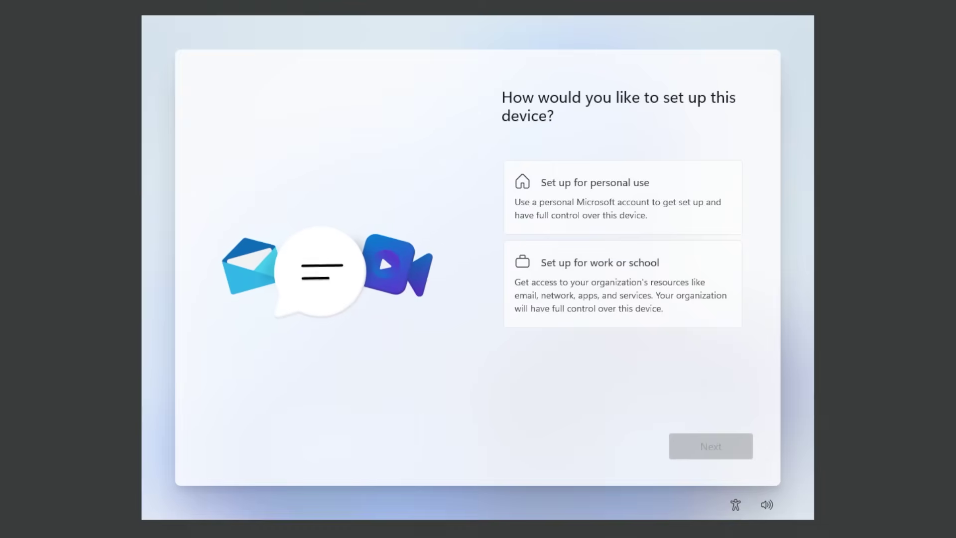
- Choose personal use and begin signing in with a Microsoft account
click(587, 201)
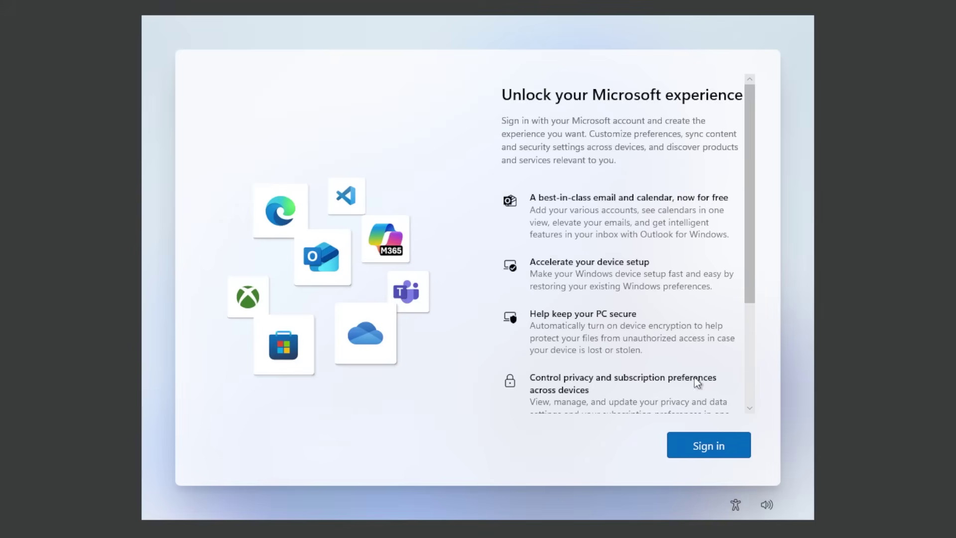
click(709, 455)
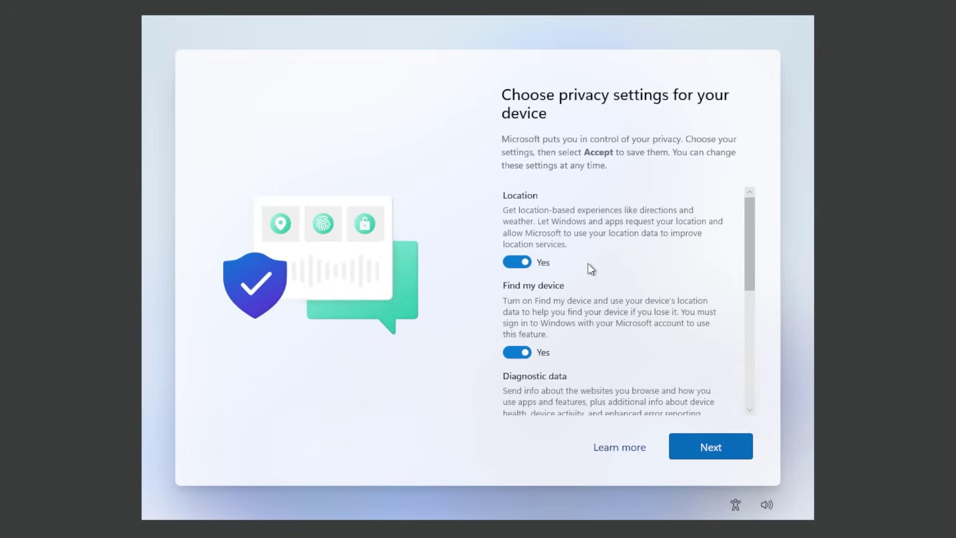
- Switch the Tailored experiences and Inking & typing privacy toggles to No
scroll(577, 309, down, 8)
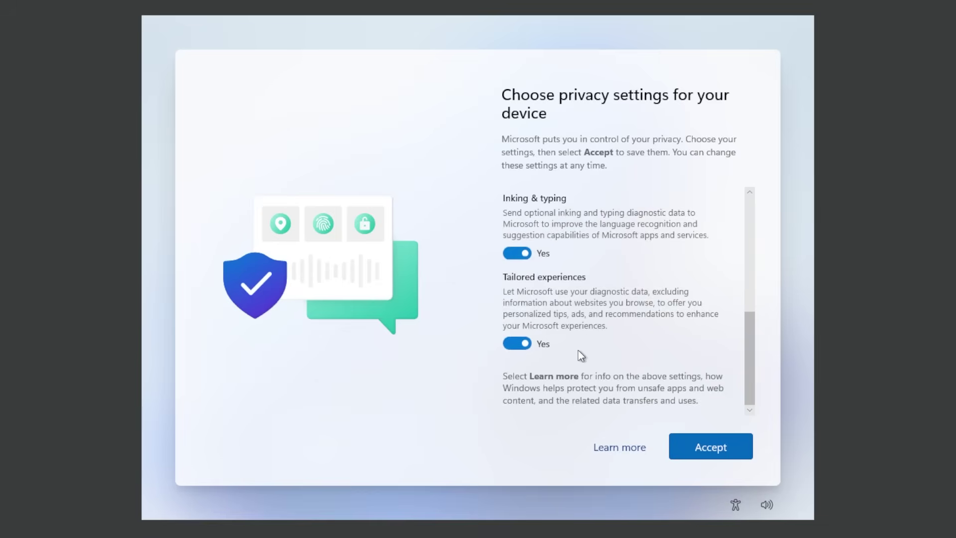
click(517, 344)
scroll(607, 351, up, 2)
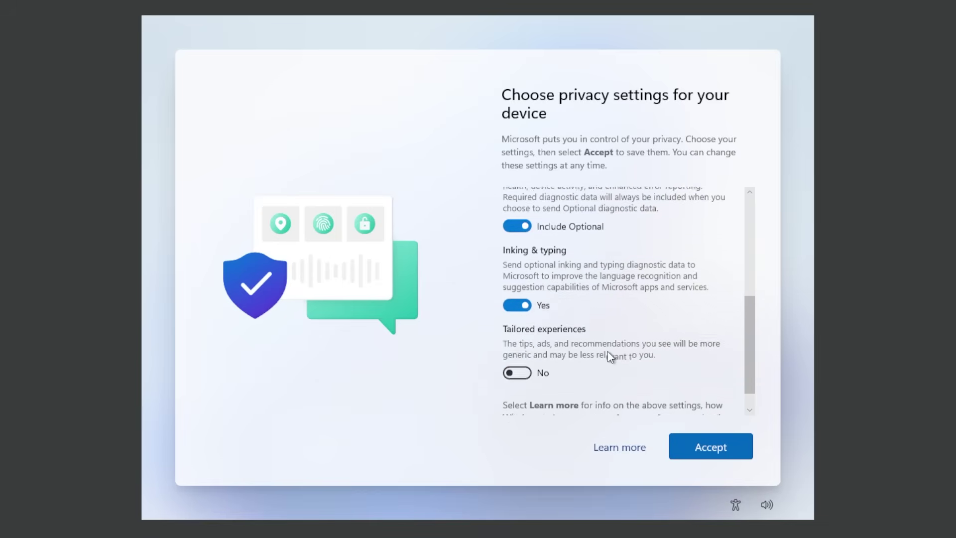
click(517, 311)
scroll(637, 344, up, 6)
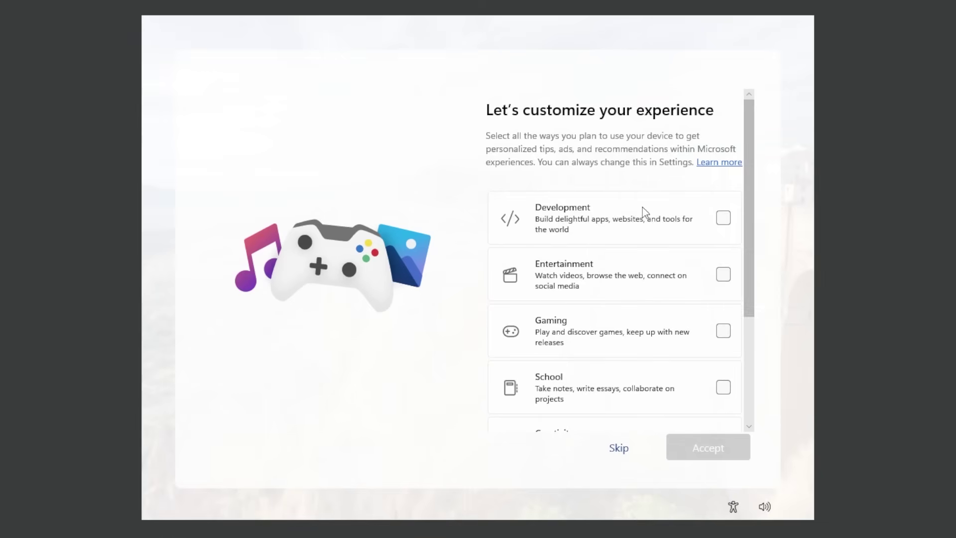
- Skip the device-usage choices, the Phone Link QR pairing and the OneDrive photo backup pages
click(619, 448)
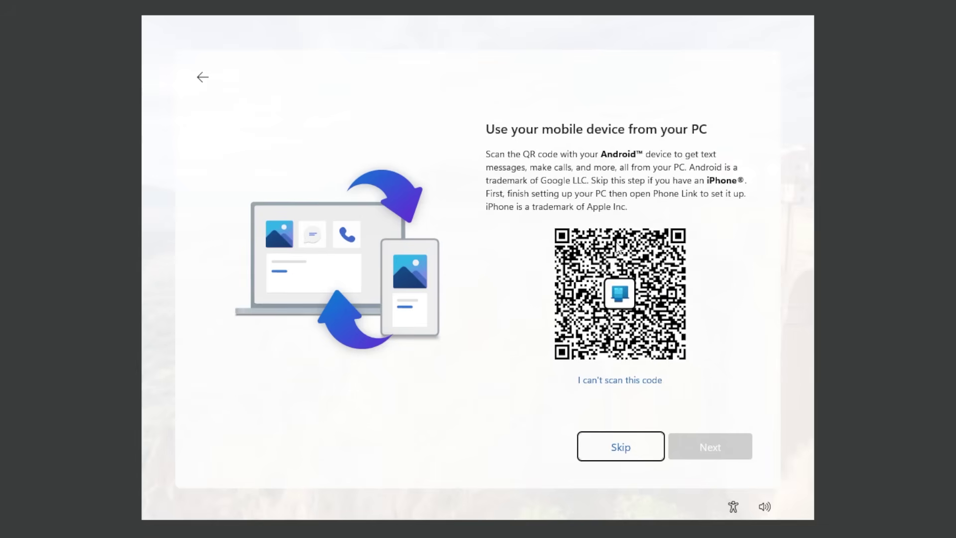
click(612, 446)
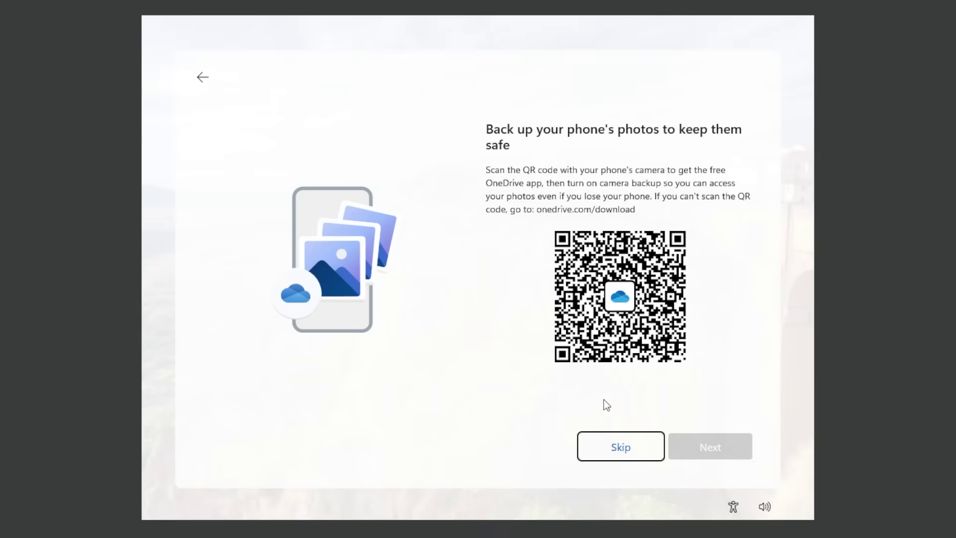
click(619, 451)
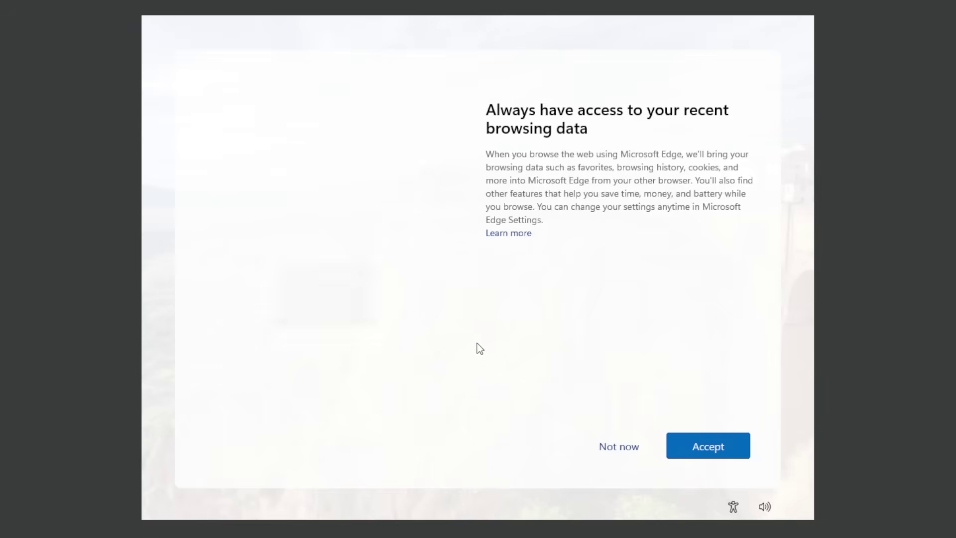
- Decline the Edge browsing-data import, the Microsoft 365 Personal trial and the Basic storage offer
click(620, 450)
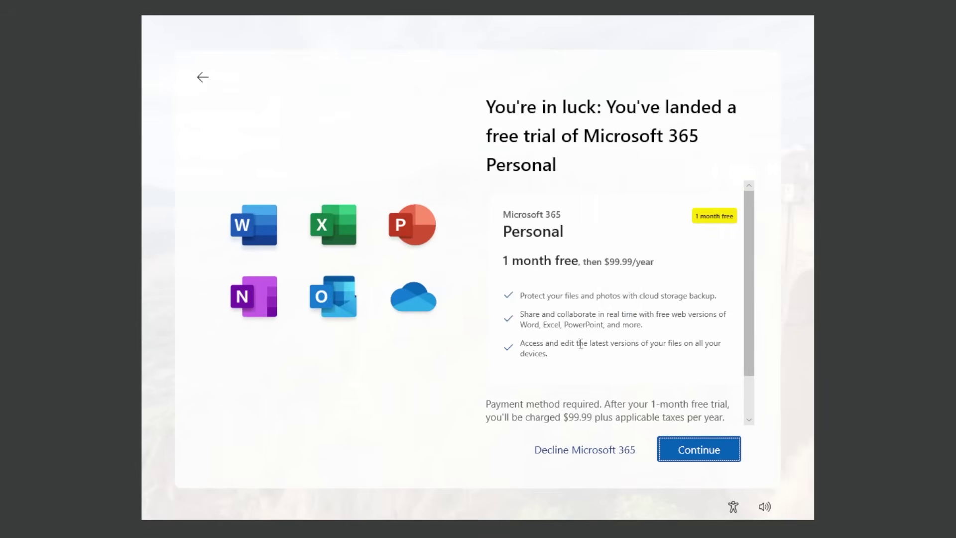
click(594, 455)
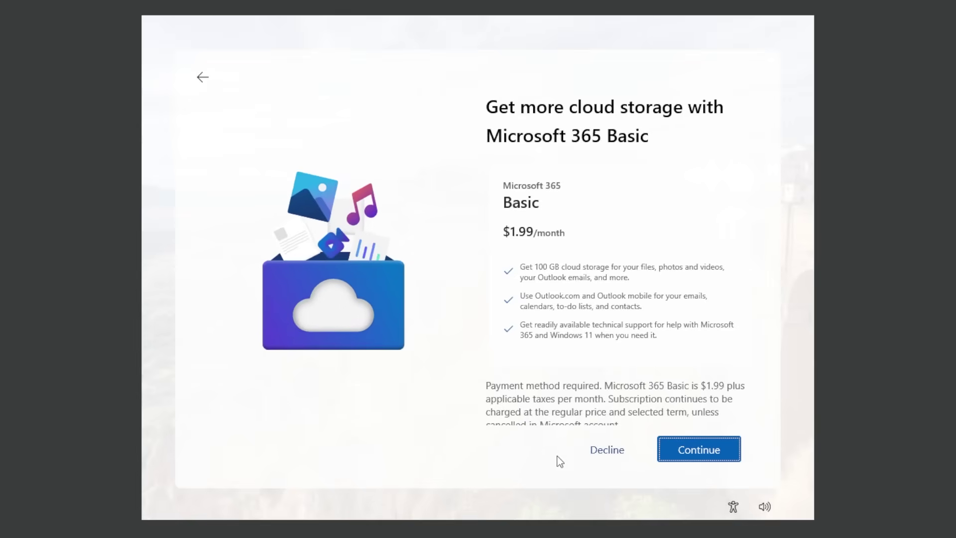
click(612, 454)
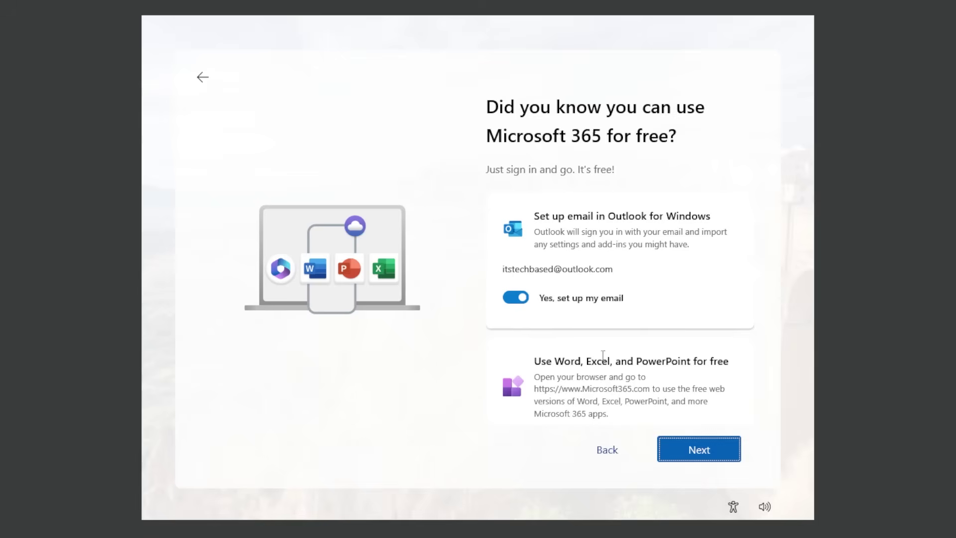
- Turn off Outlook email setup, continue, and skip the PC Game Pass offer
scroll(602, 363, down, 2)
scroll(598, 329, up, 2)
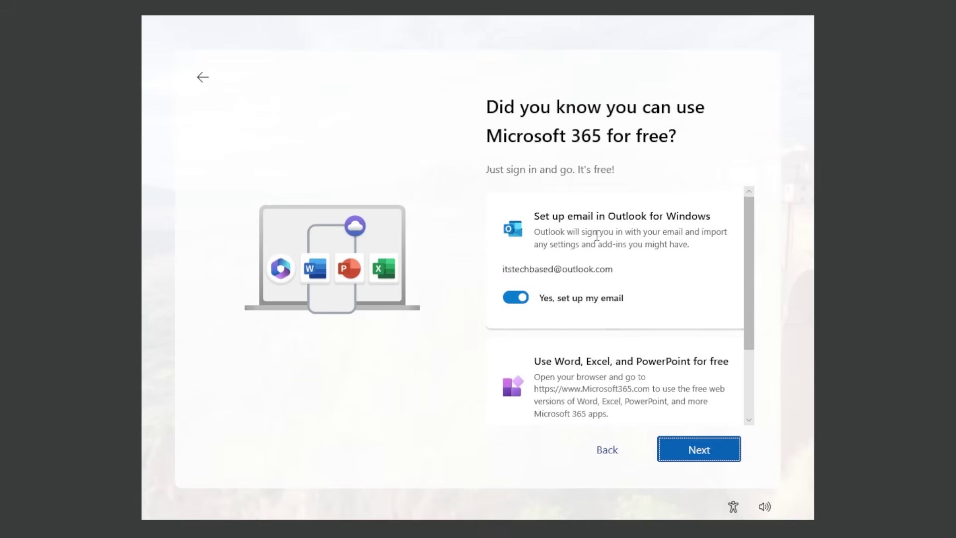
click(515, 298)
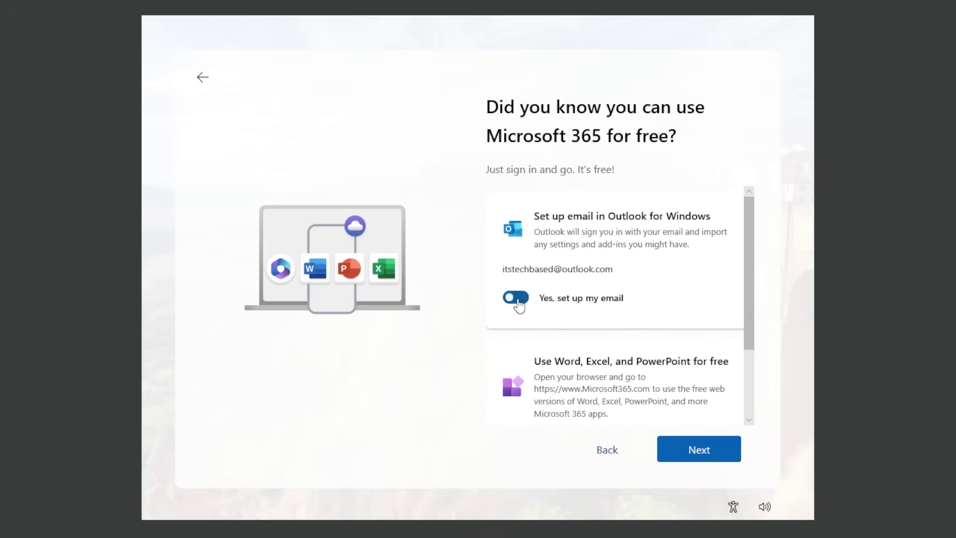
click(694, 451)
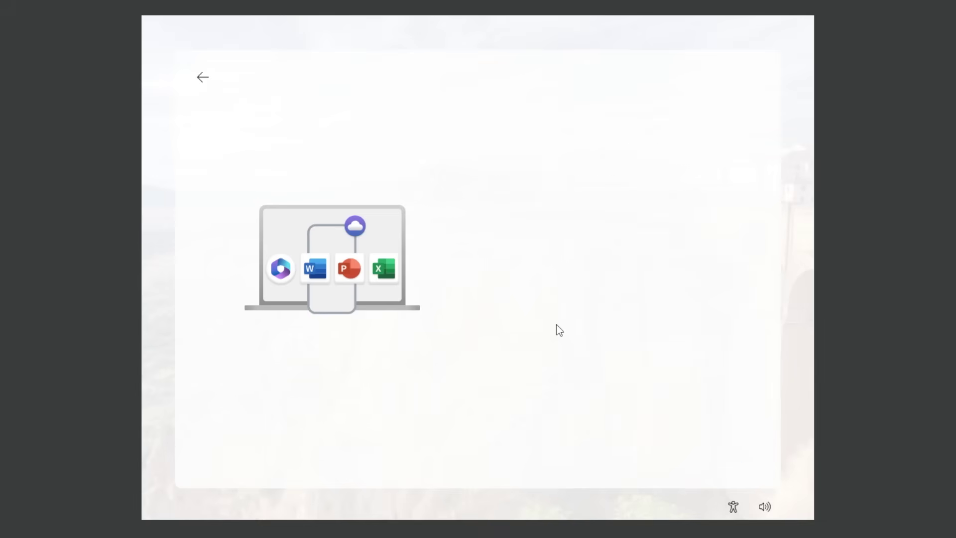
click(600, 435)
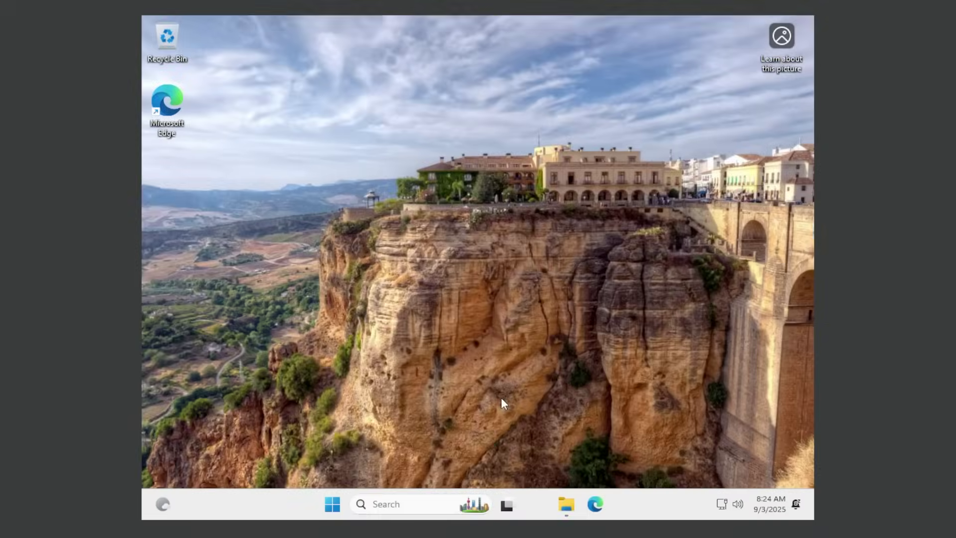
- Open the Start menu on the new desktop, then close it again
key(super)
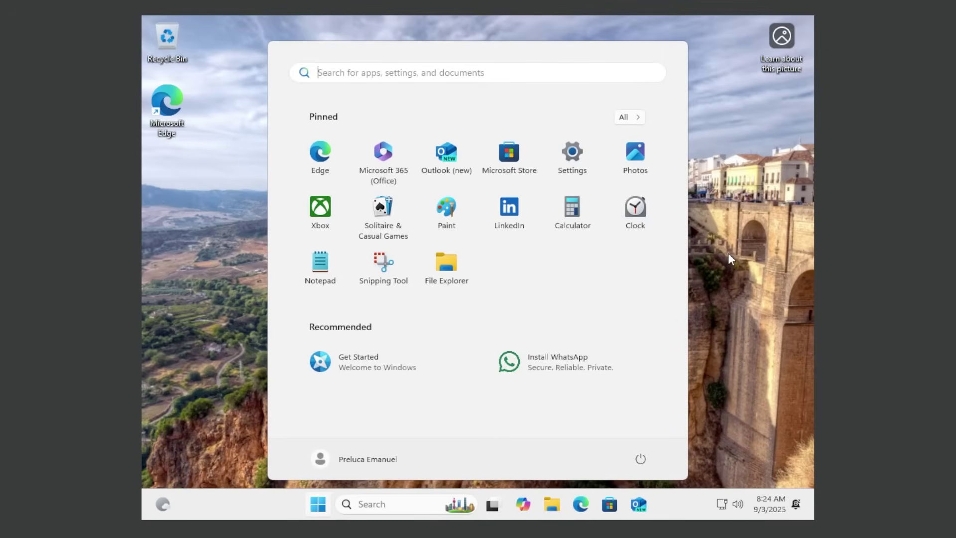
key(super)
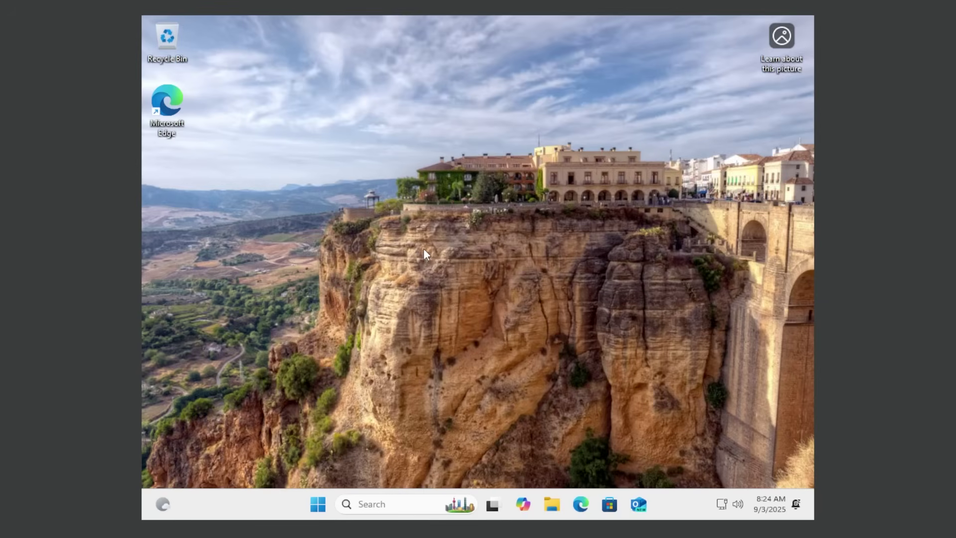